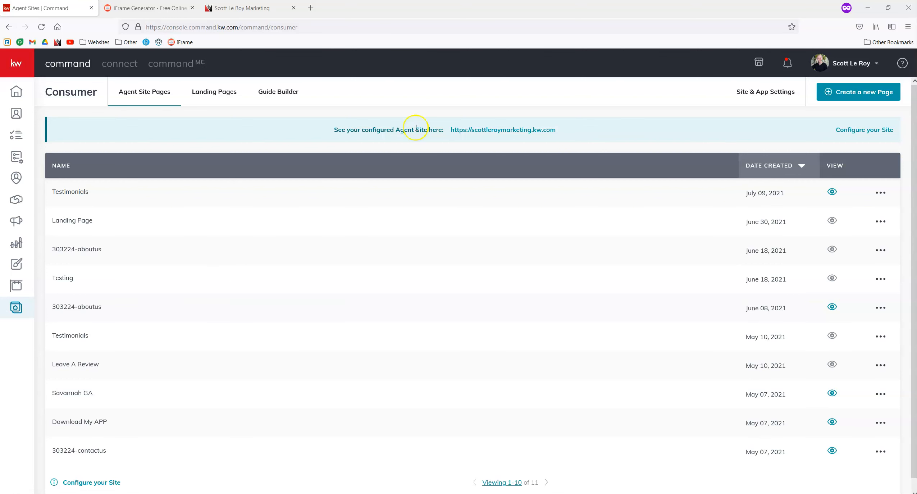
click(229, 8)
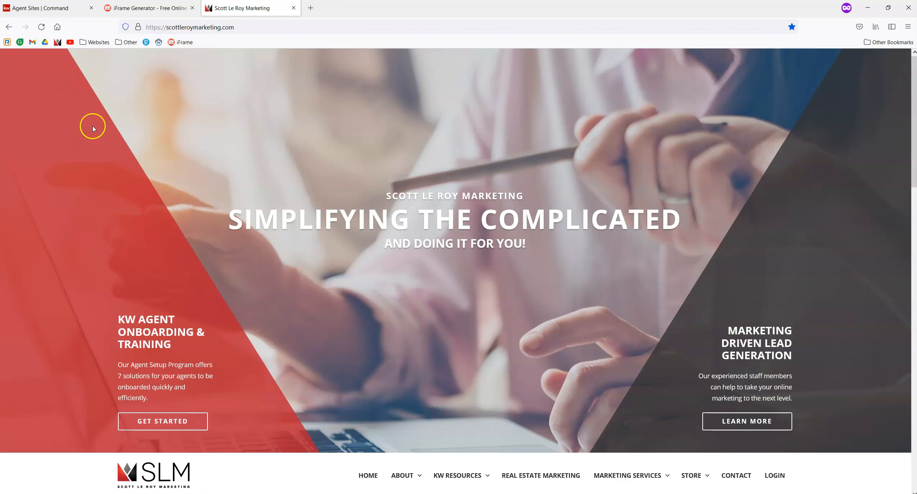
click(46, 8)
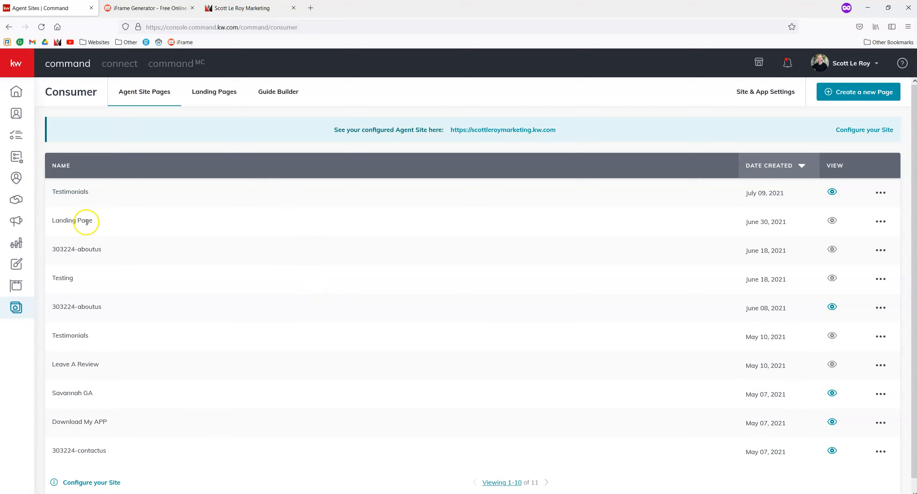
click(236, 9)
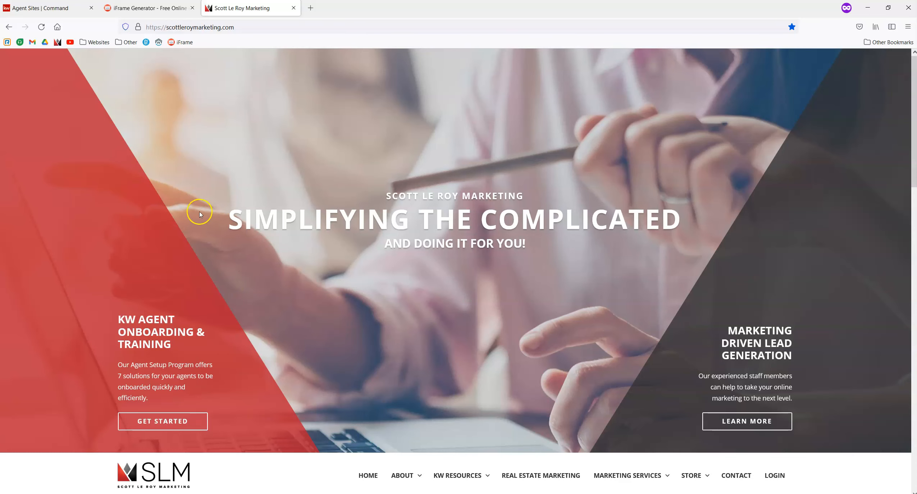
click(149, 9)
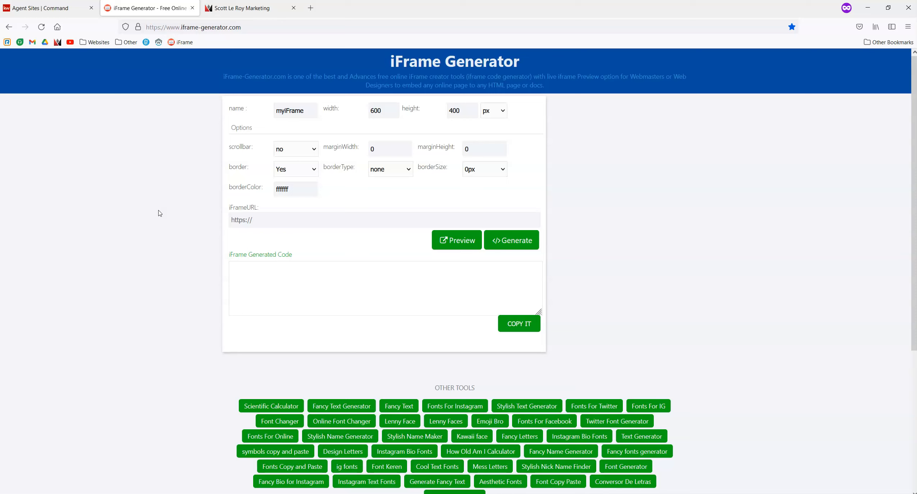
click(104, 43)
click(670, 185)
click(260, 11)
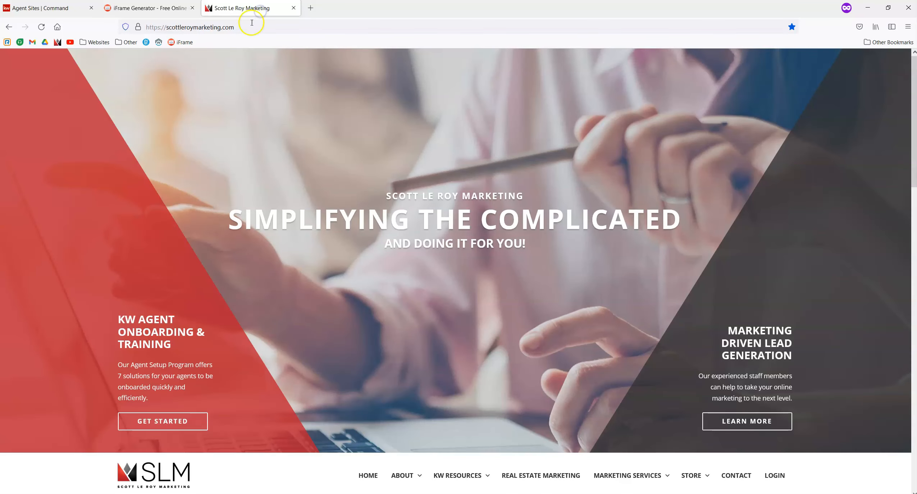
click(200, 27)
key(ctrl+c)
click(68, 96)
click(137, 13)
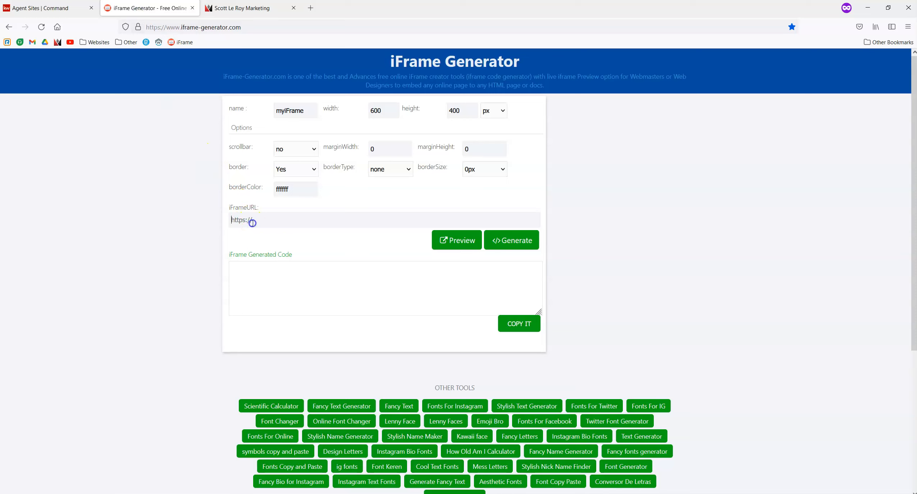
click(233, 221)
key(ctrl+v)
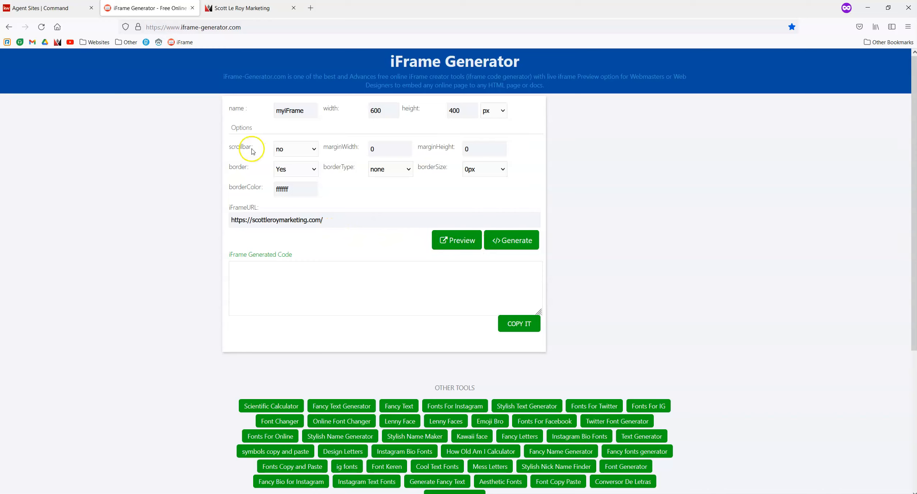
Step: Enable the iframe's scrollbar and set its width and height to 100 % each
click(279, 149)
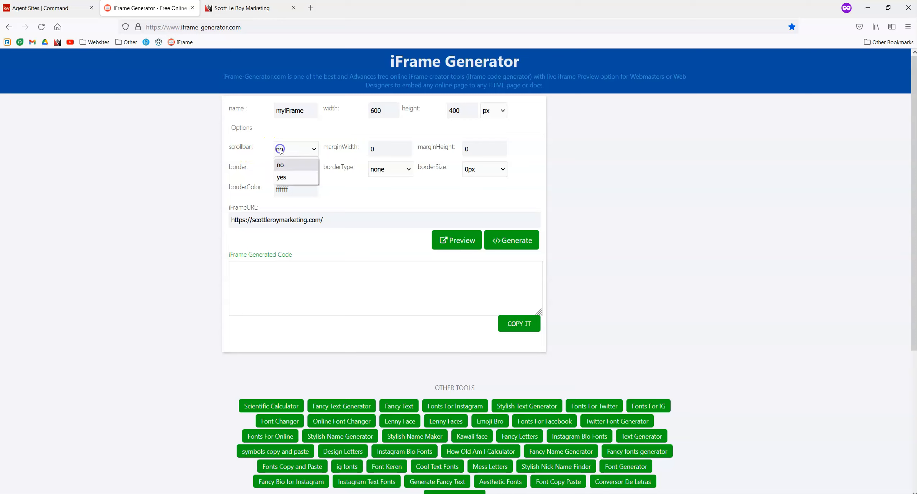
click(284, 176)
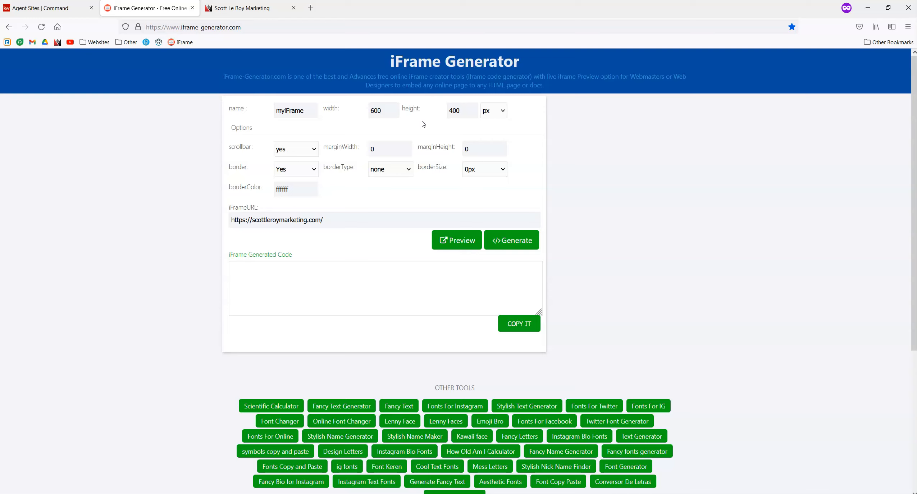
click(491, 115)
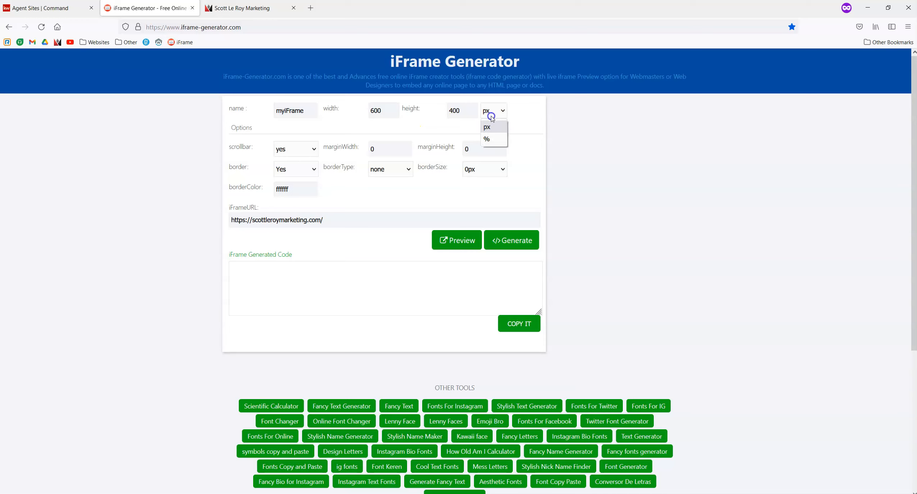
click(489, 140)
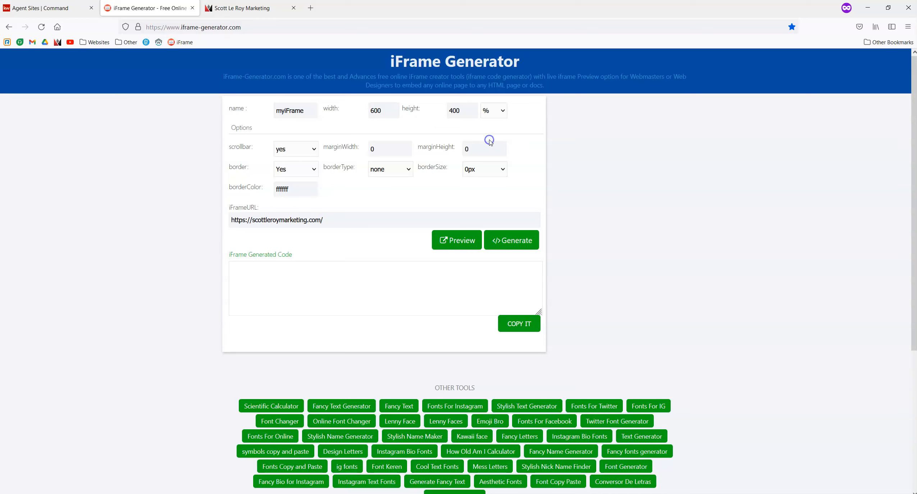
double_click(382, 111)
text(100)
drag(457, 110, 446, 109)
text(10)
click(399, 104)
Step: Generate the iframe code, preview the embedded website, and return to the generator
click(506, 246)
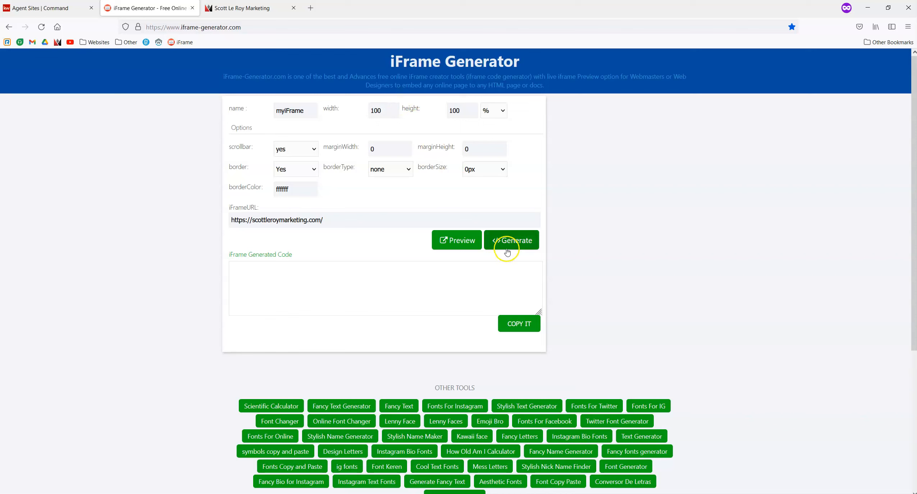
click(385, 298)
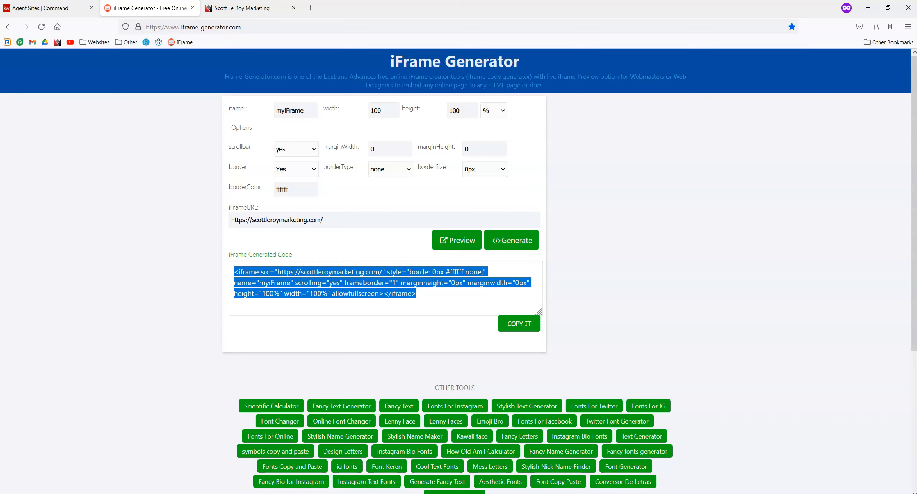
click(462, 246)
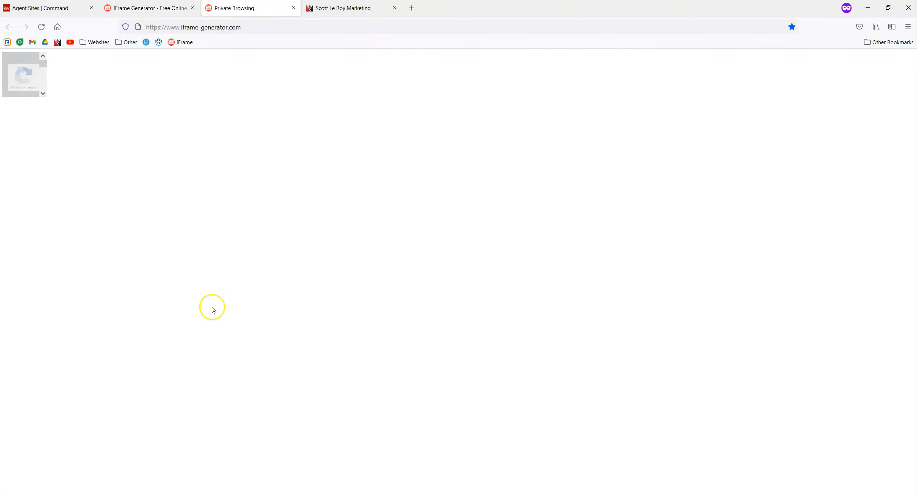
click(43, 94)
click(137, 8)
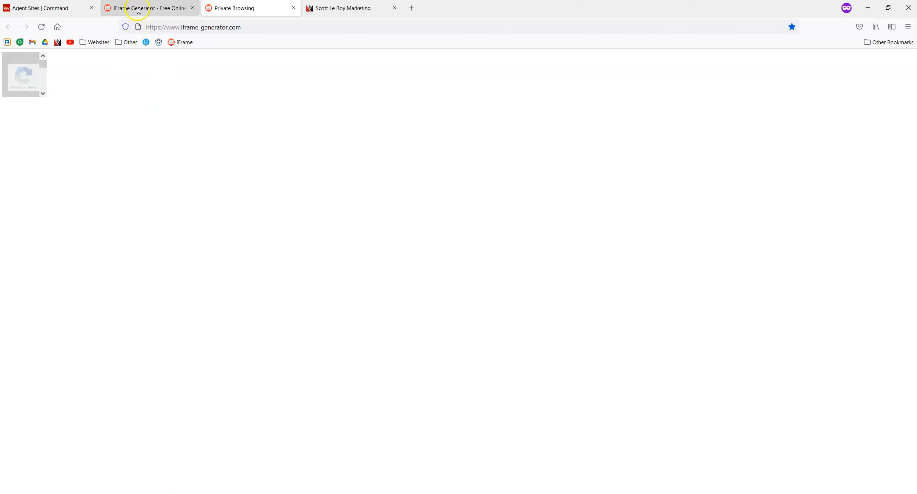
Step: Copy the generated iframe code to the clipboard
click(510, 323)
key(ctrl+c)
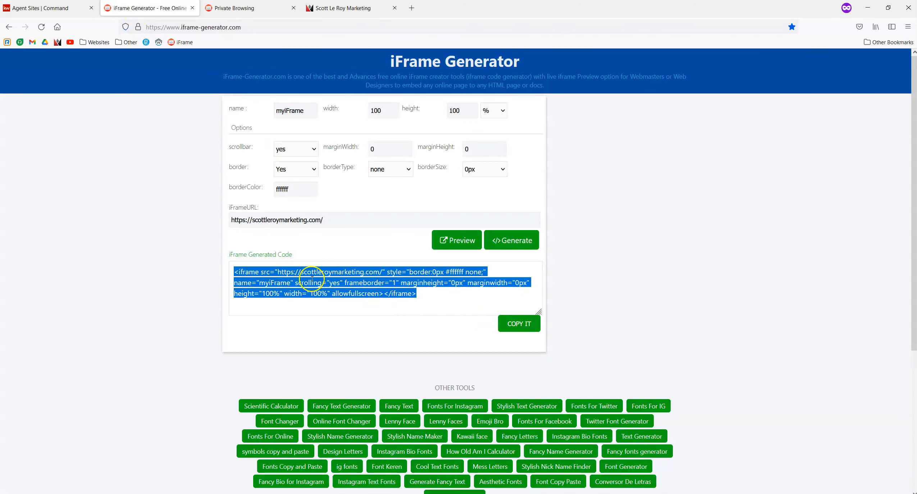
click(522, 324)
Step: Switch to KW Command's Agent Sites, create a new page on the agent site, and name it iFrame Test
click(46, 15)
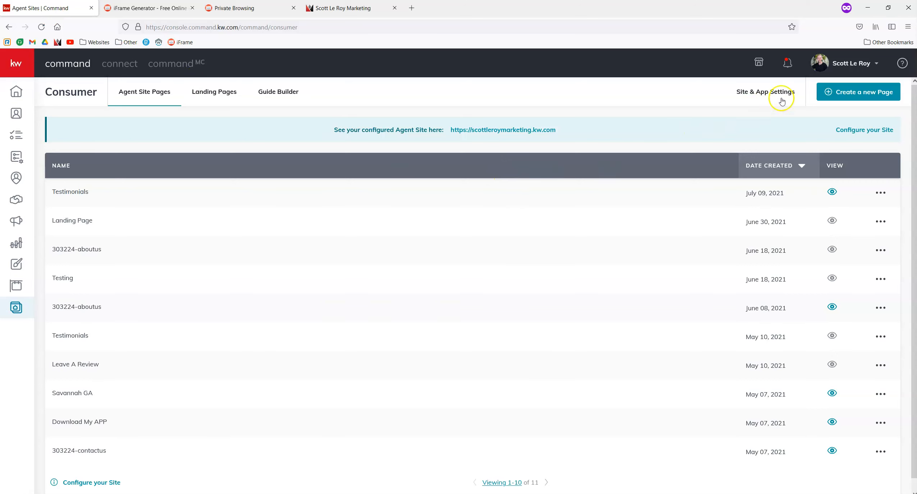
click(835, 92)
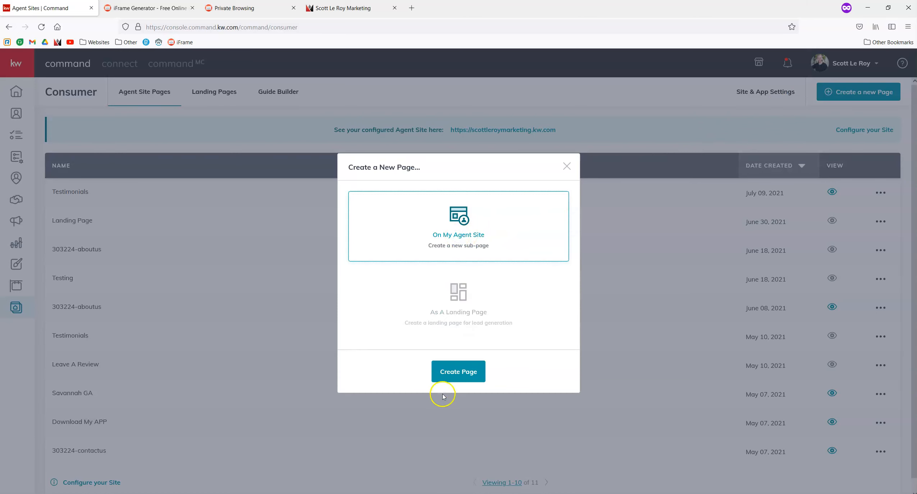
click(453, 377)
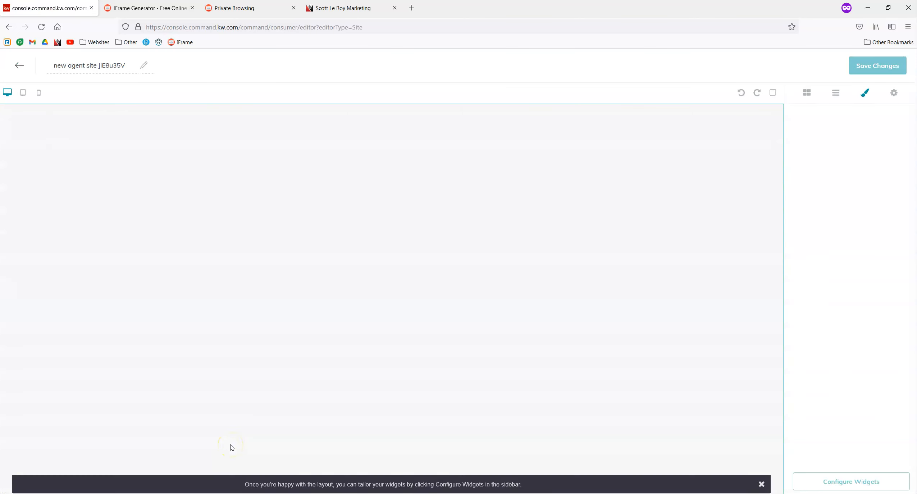
click(121, 69)
key(ctrl+a)
text(iFrame Test)
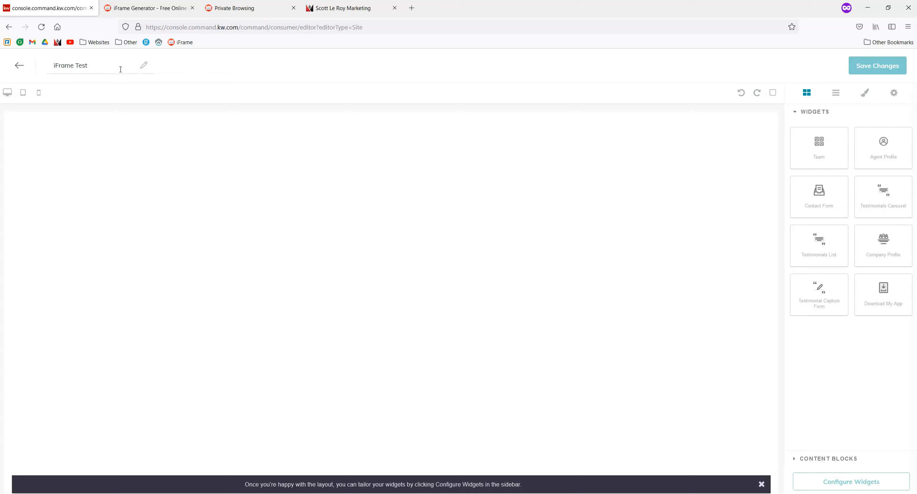
Step: Add a Text content block to the page and place a Download My App widget below it
click(814, 459)
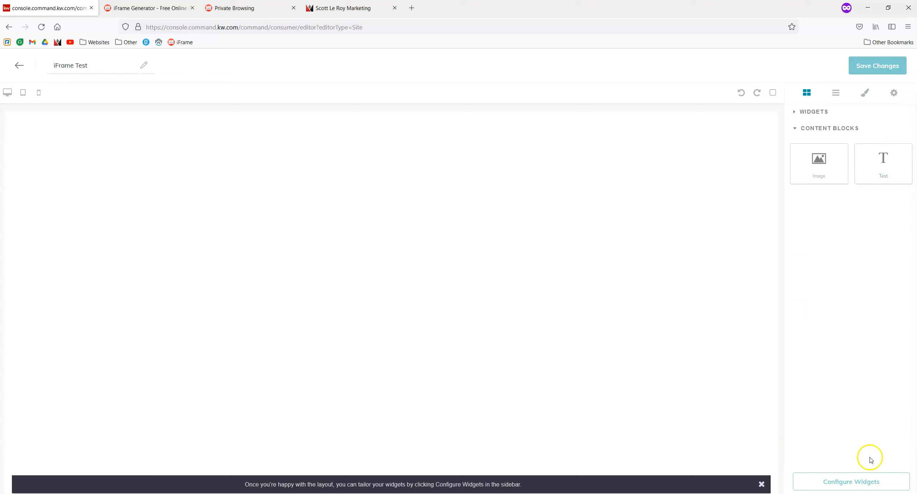
drag(866, 147, 548, 165)
click(821, 114)
click(694, 202)
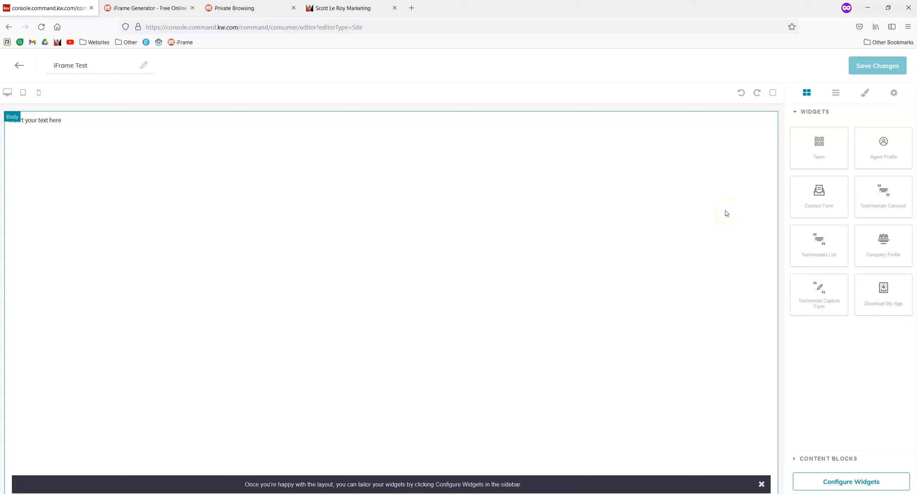
drag(885, 293, 596, 272)
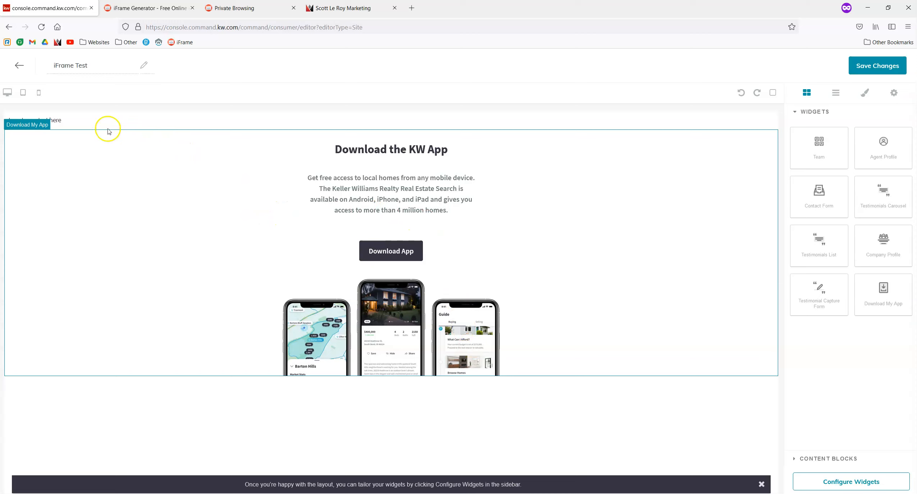
Step: Replace the text block's placeholder text with the copied iframe code
click(44, 120)
drag(70, 121, 7, 123)
key(BackSpace)
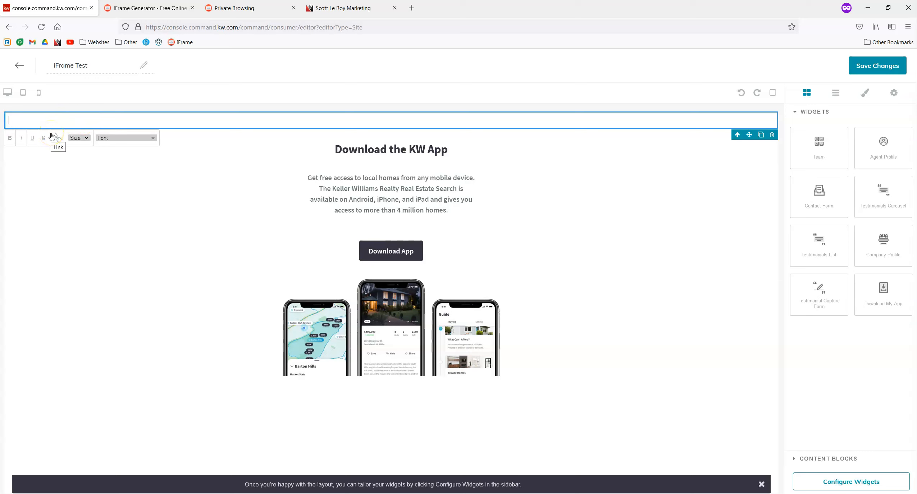
key(ctrl+v)
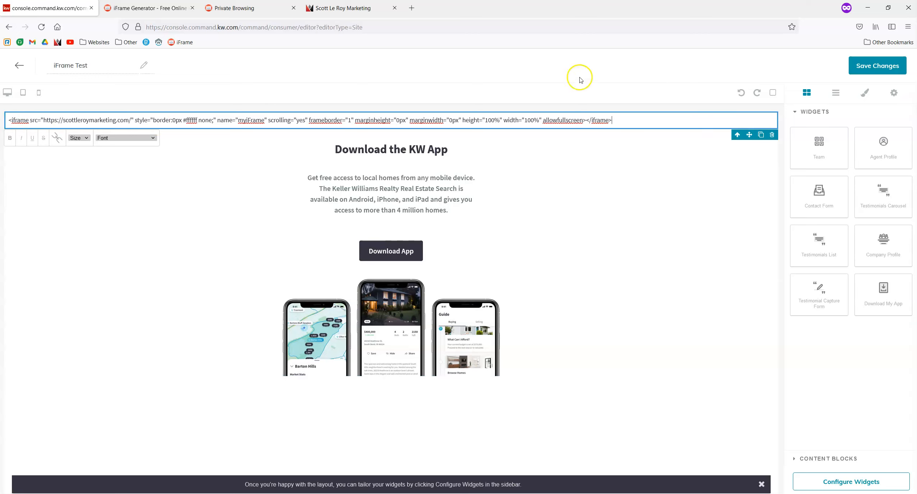
click(814, 355)
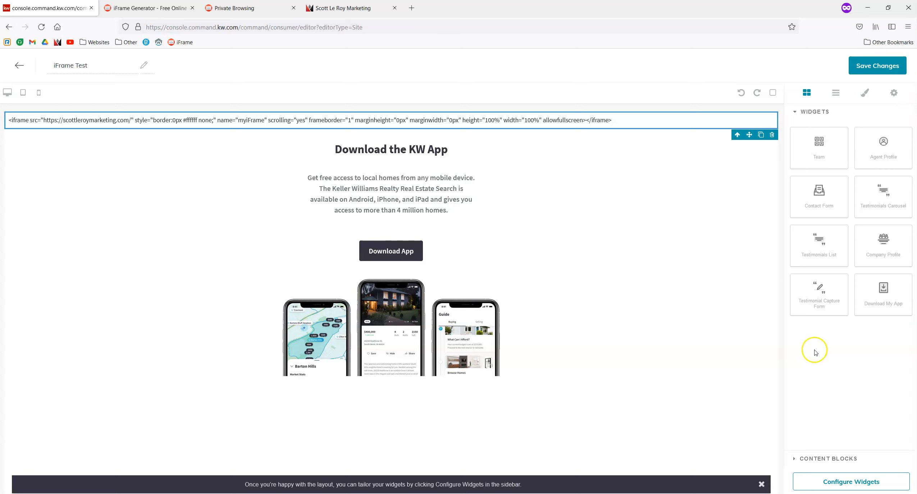
Step: Apply the Download My App widget's default configuration and save the page, continuing to the site and app settings for publishing
click(820, 484)
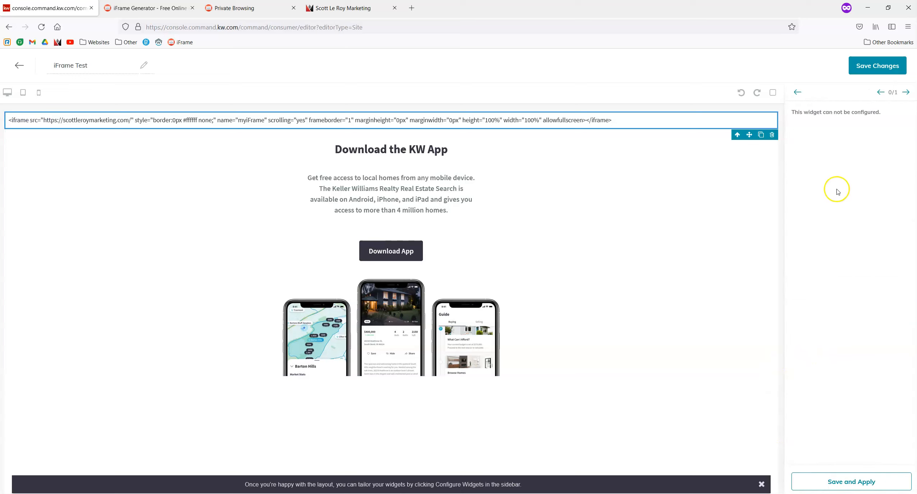
click(906, 92)
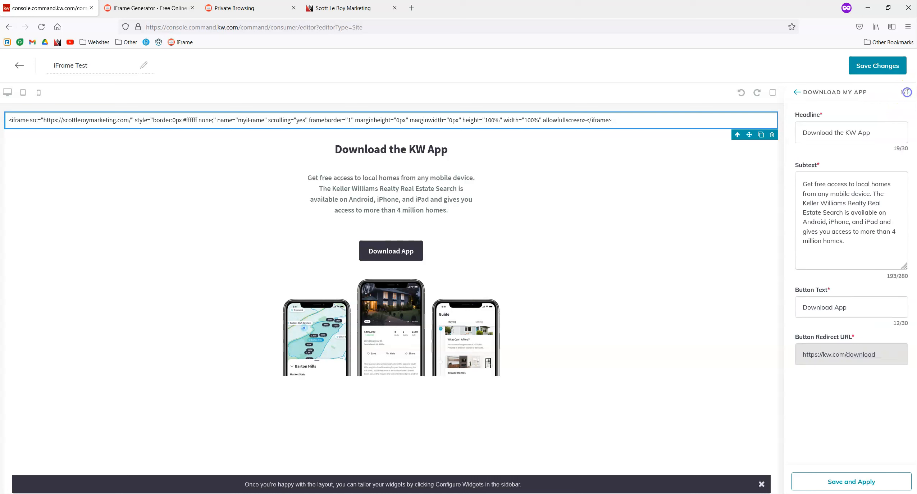
click(850, 484)
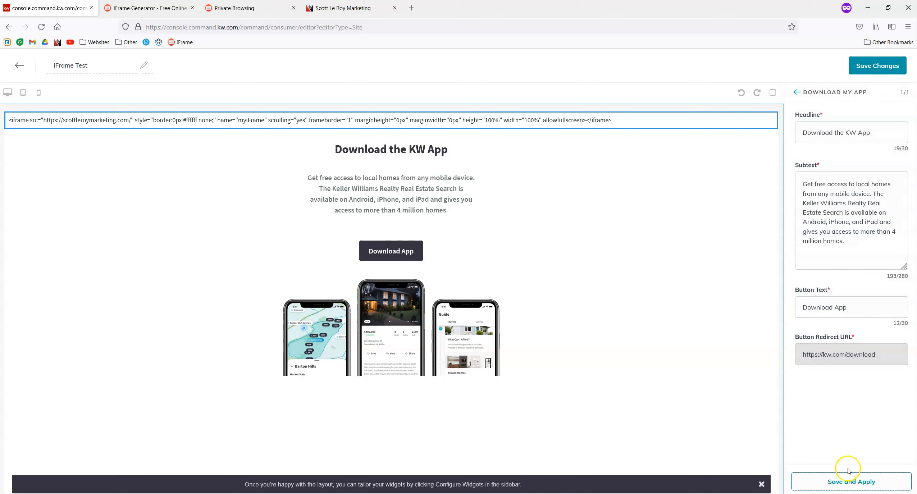
click(857, 65)
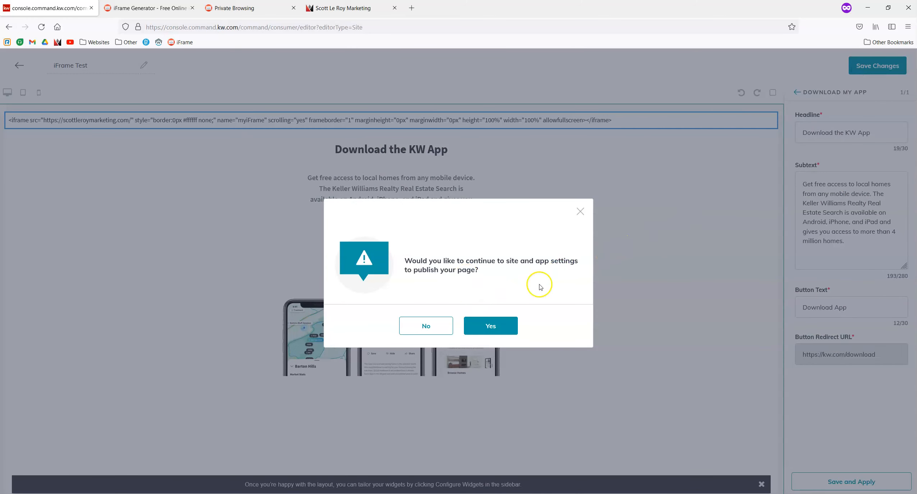
click(489, 331)
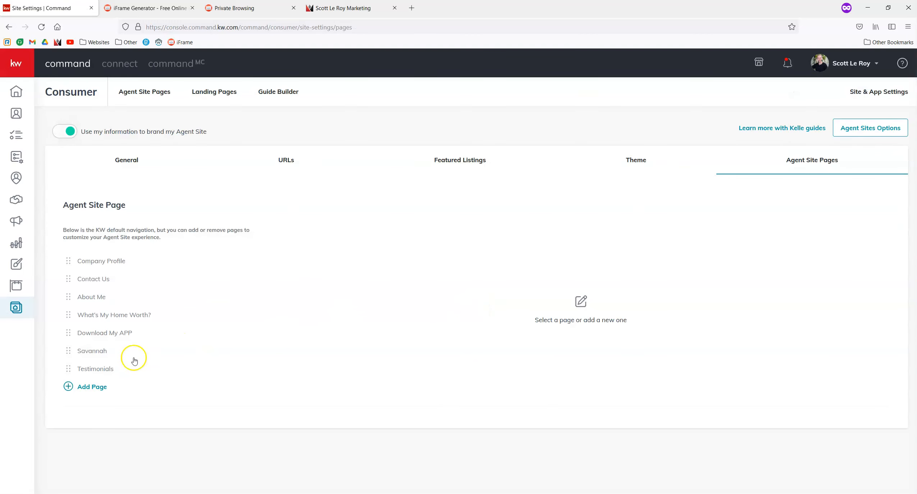
Step: Add the iFrame Test page to the agent site with title iFrame Test, URL slug iframe and SEO description iFrame Test, and save it
click(95, 386)
click(361, 209)
click(484, 388)
text(iFrame Test)
key(Tab)
text(ifr)
drag(328, 248, 281, 246)
drag(308, 306, 225, 314)
text(iFrame Test)
click(608, 347)
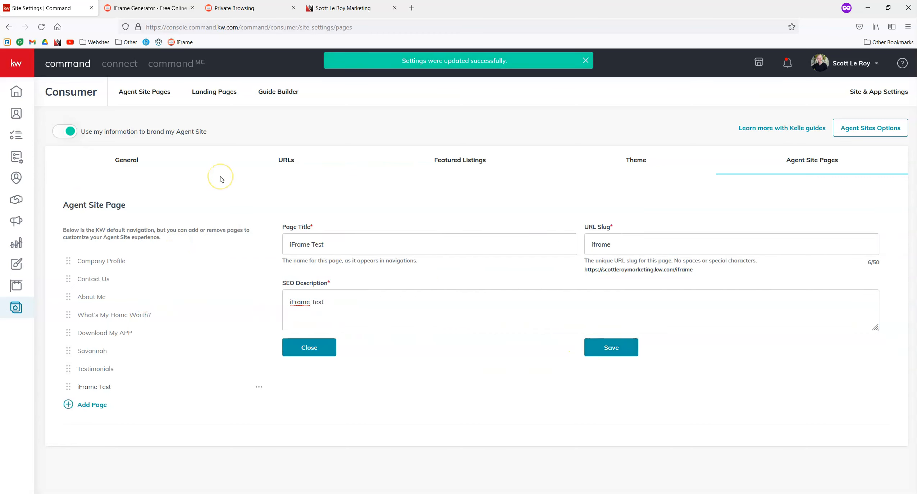
Step: Open the iFrame Test page on the live agent site and examine the embedded website and the app section below it
click(148, 92)
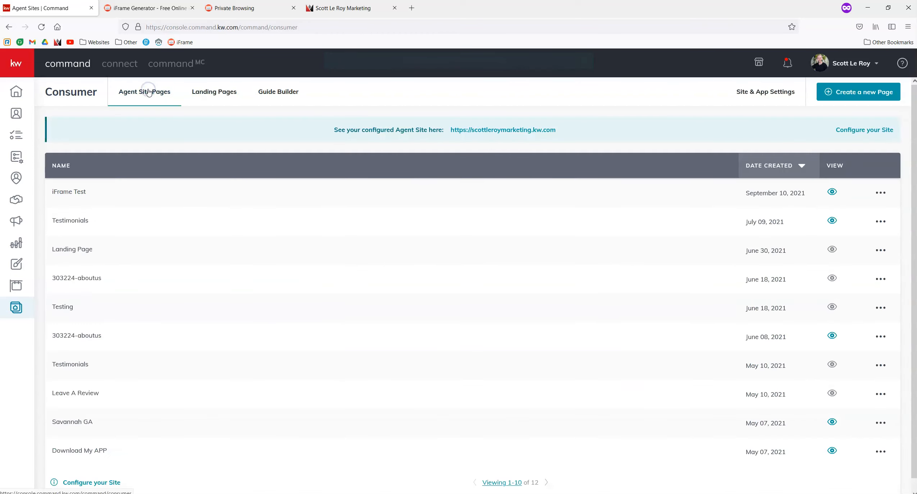
click(510, 136)
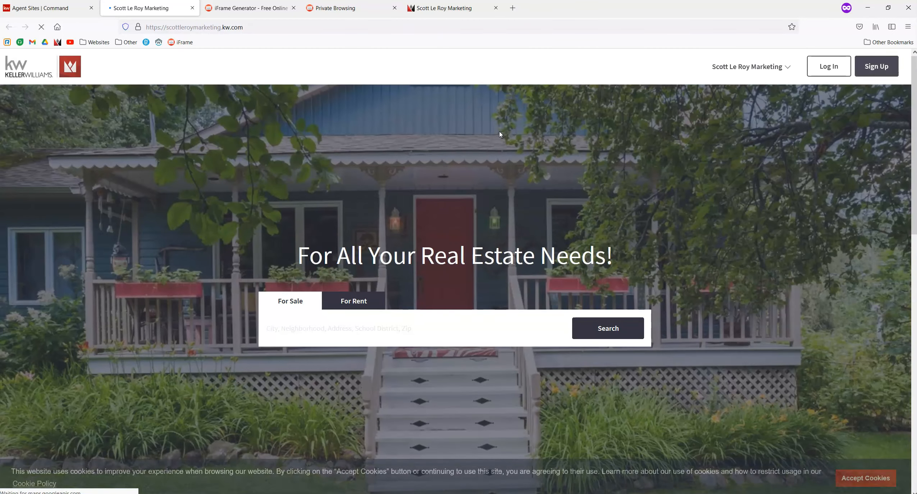
click(735, 68)
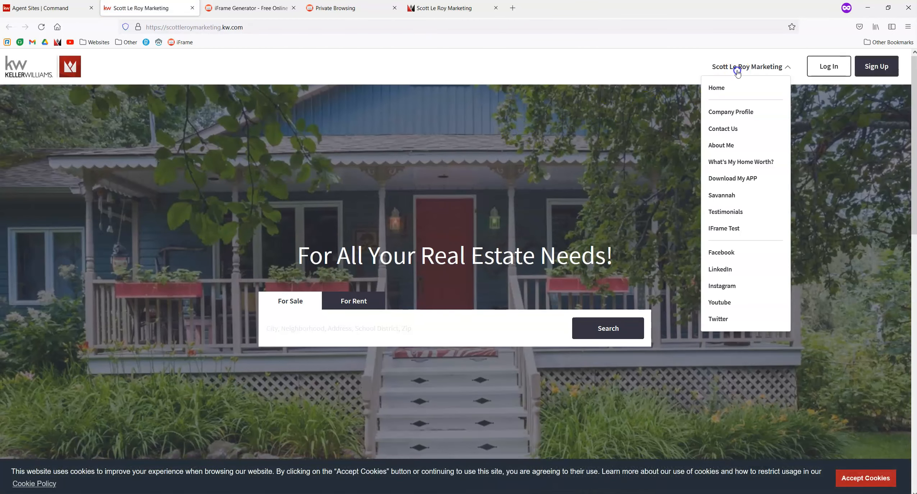
click(722, 233)
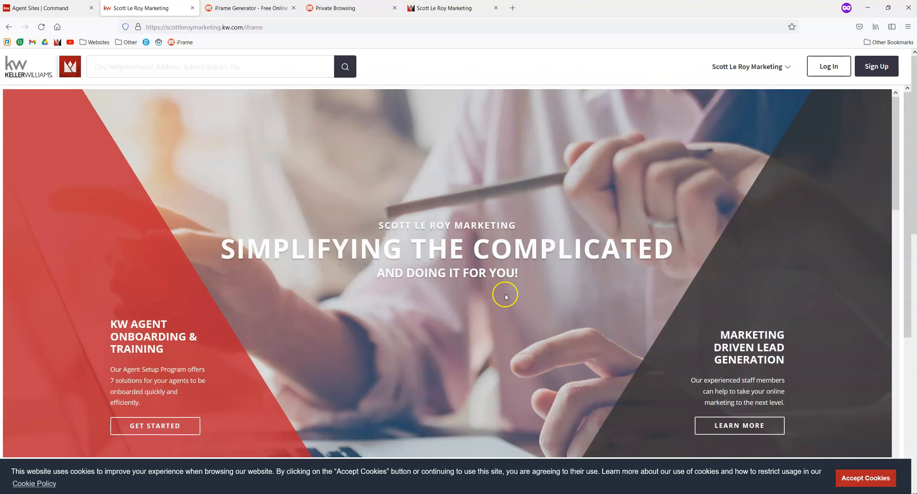
scroll(504, 294, down, 5)
scroll(480, 270, down, 7)
scroll(480, 270, down, 12)
scroll(465, 270, down, 5)
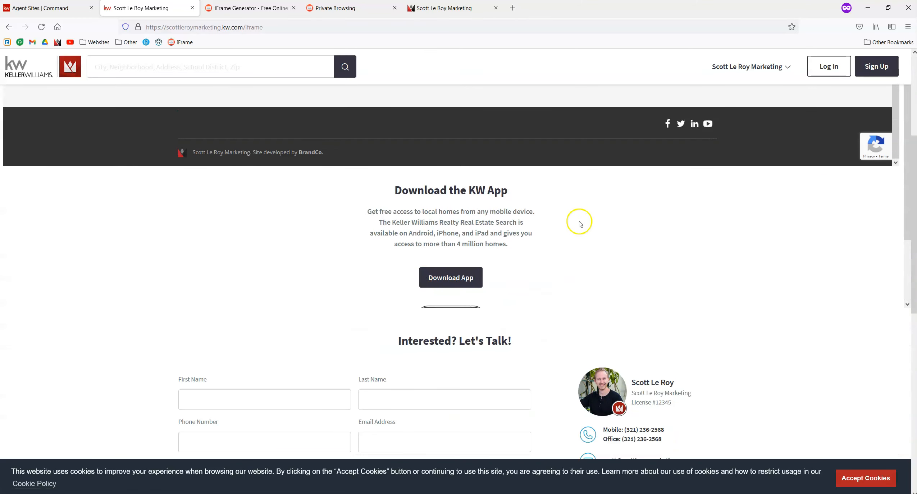
scroll(401, 260, down, 3)
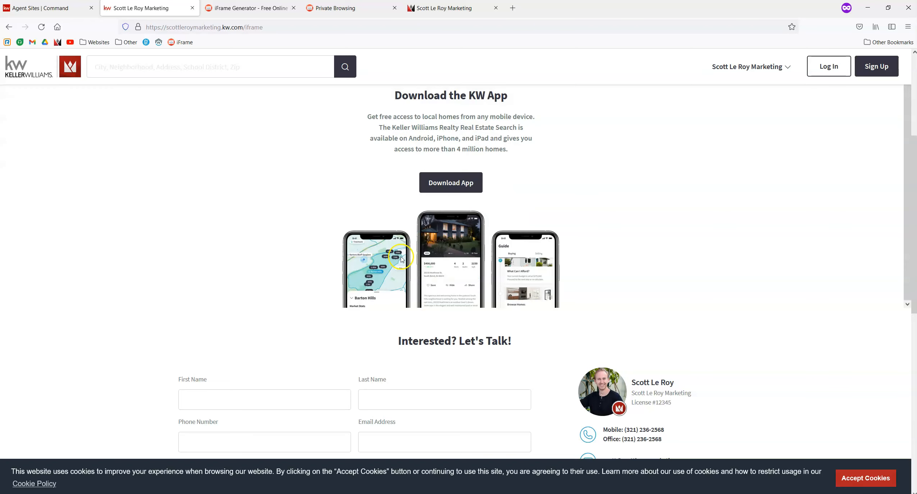
scroll(411, 261, up, 8)
scroll(428, 268, up, 15)
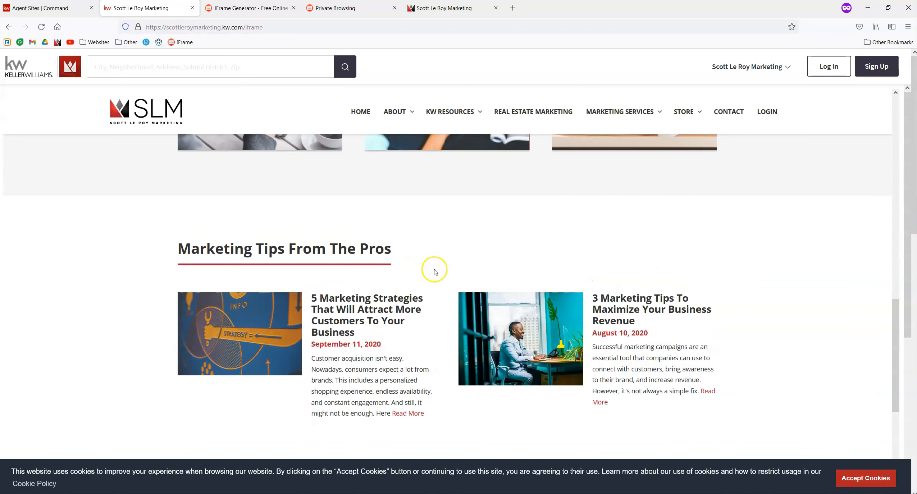